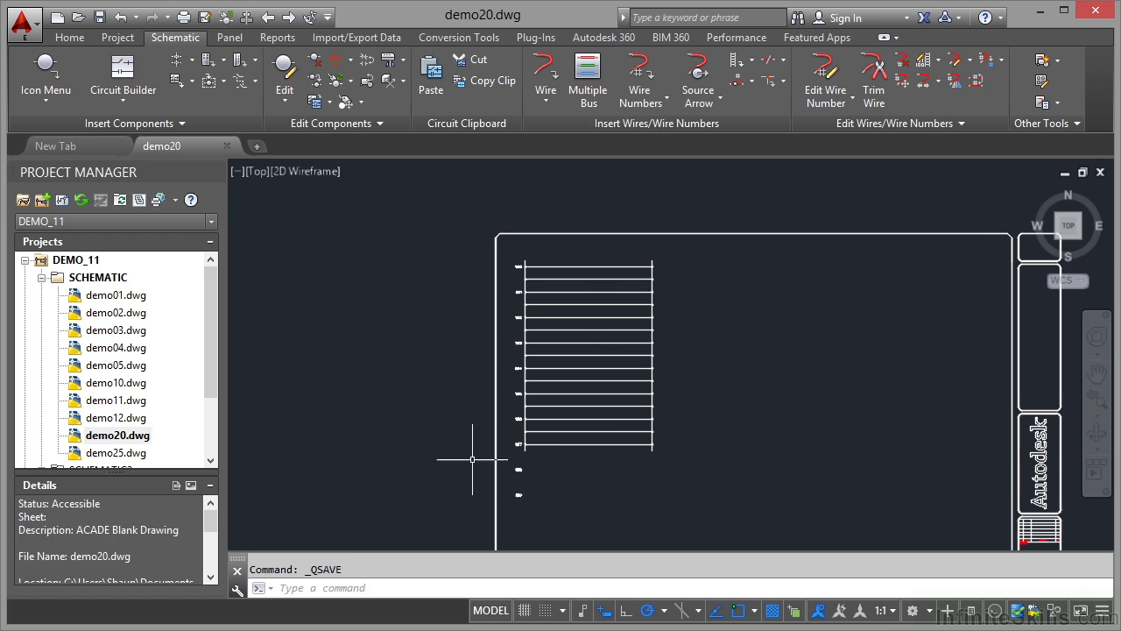
Stretch the left ladder rail's bottom end down by 3 units
scroll(587, 480, "up", 4)
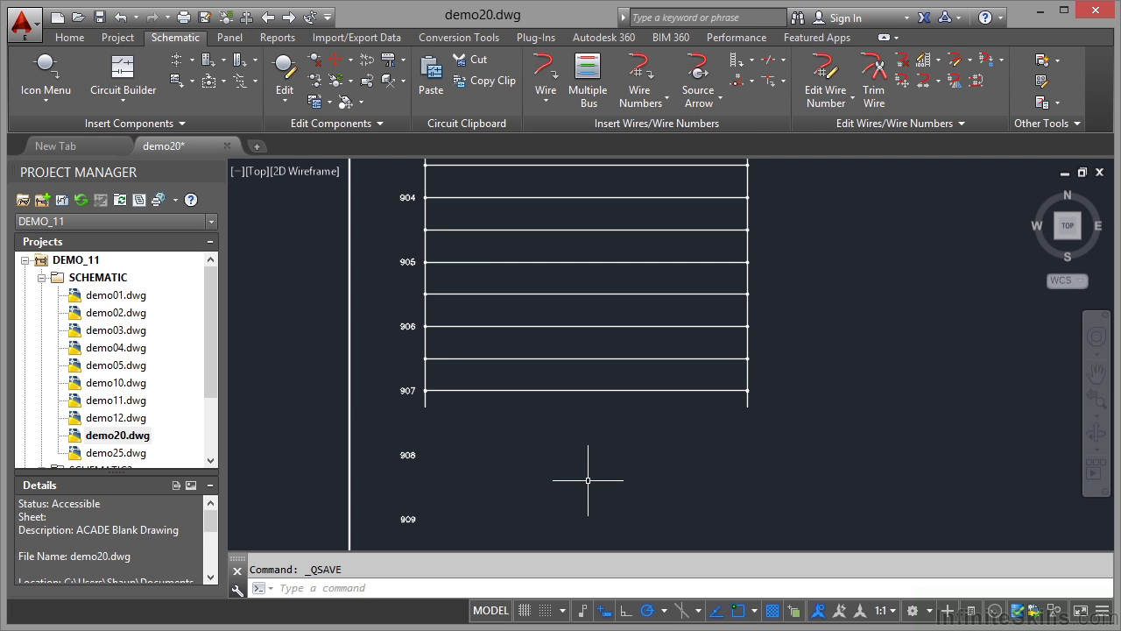
middle_click_drag(587, 460, 569, 362)
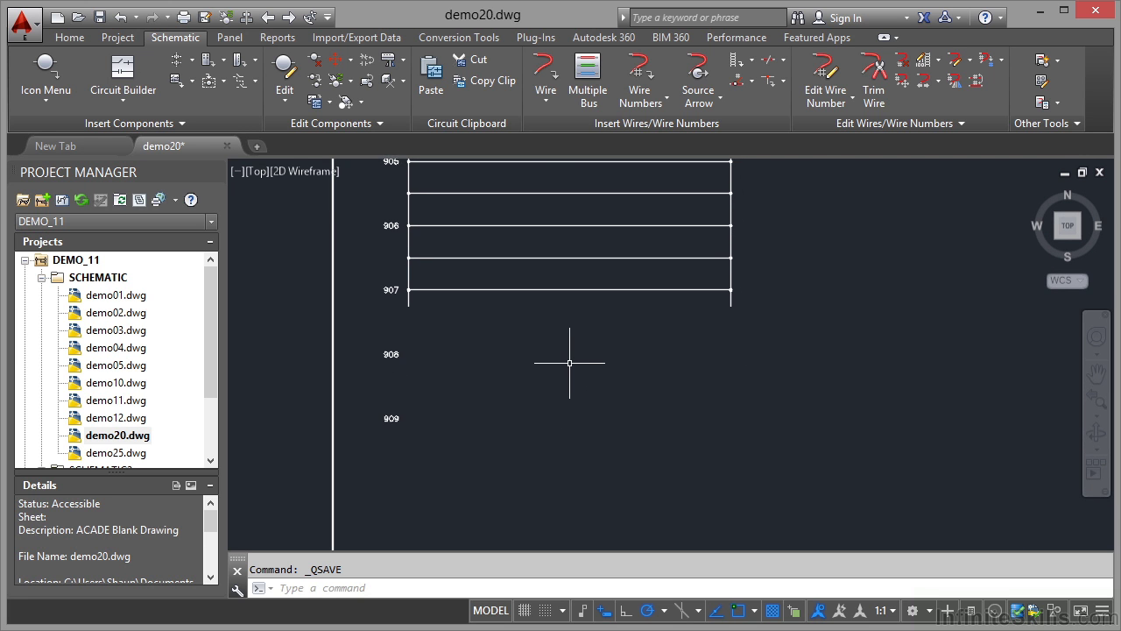
scroll(568, 365, "up", 2)
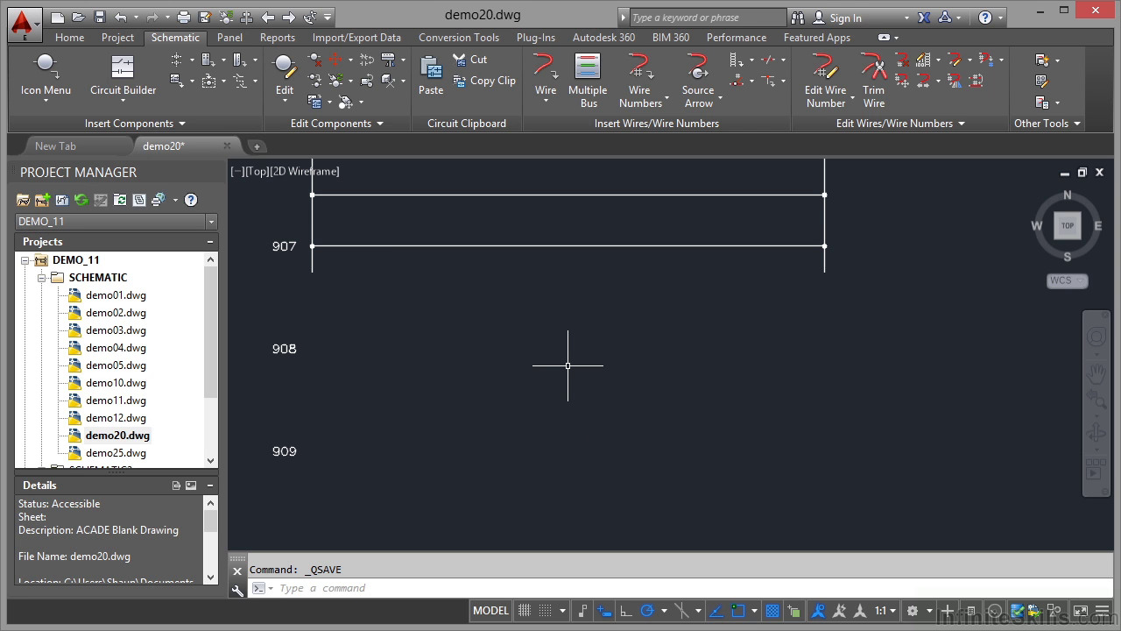
left_click(311, 260)
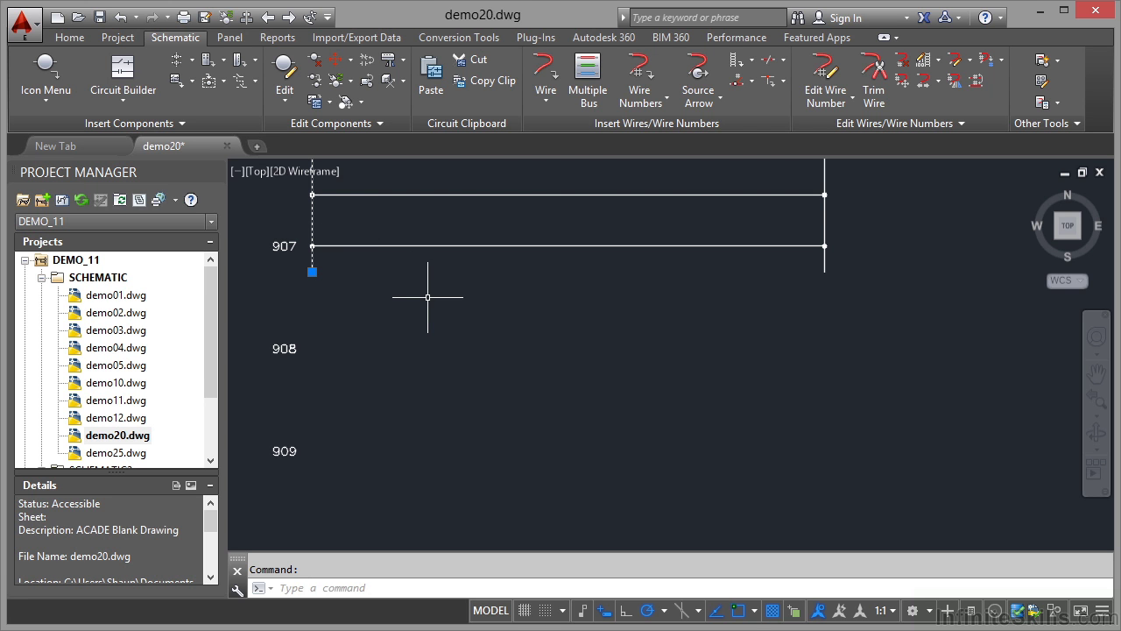
left_click(312, 271)
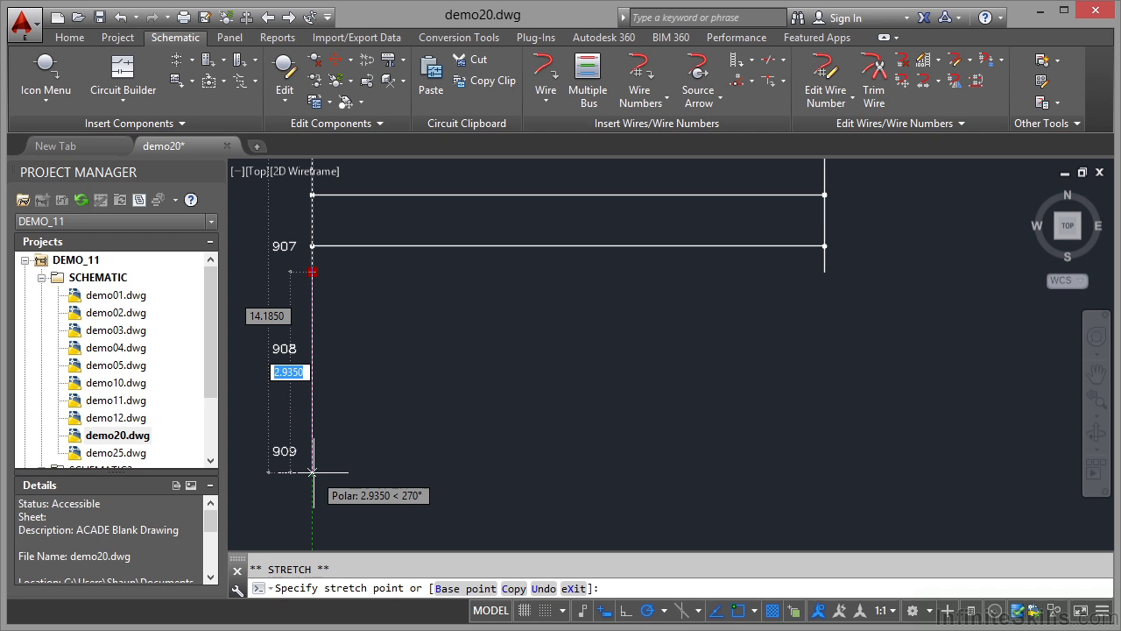
type("3")
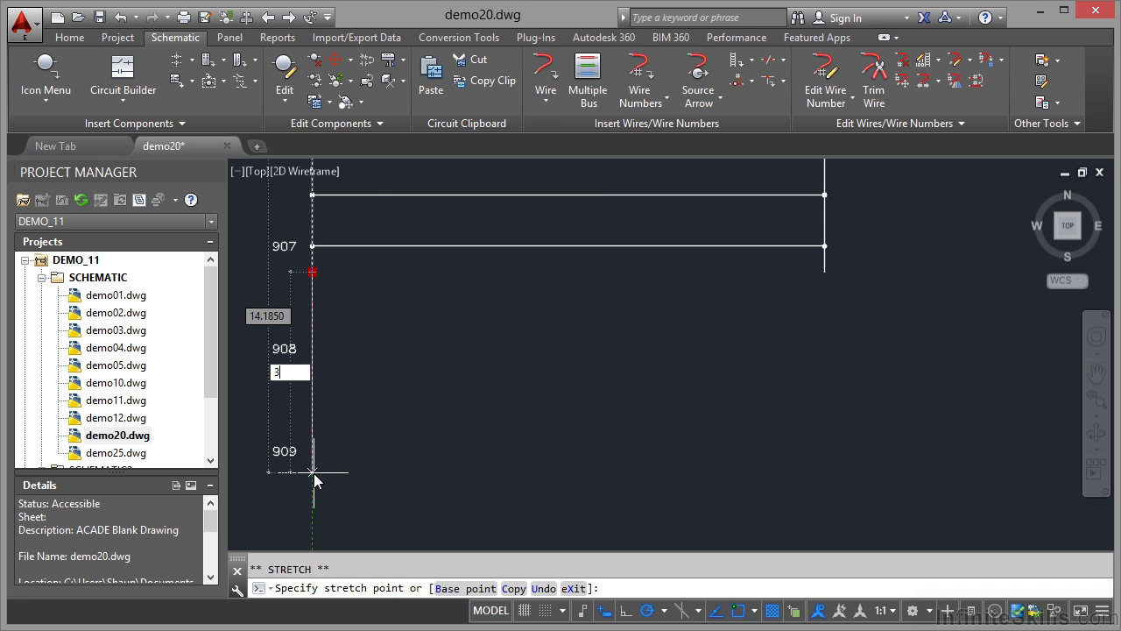
key("Return")
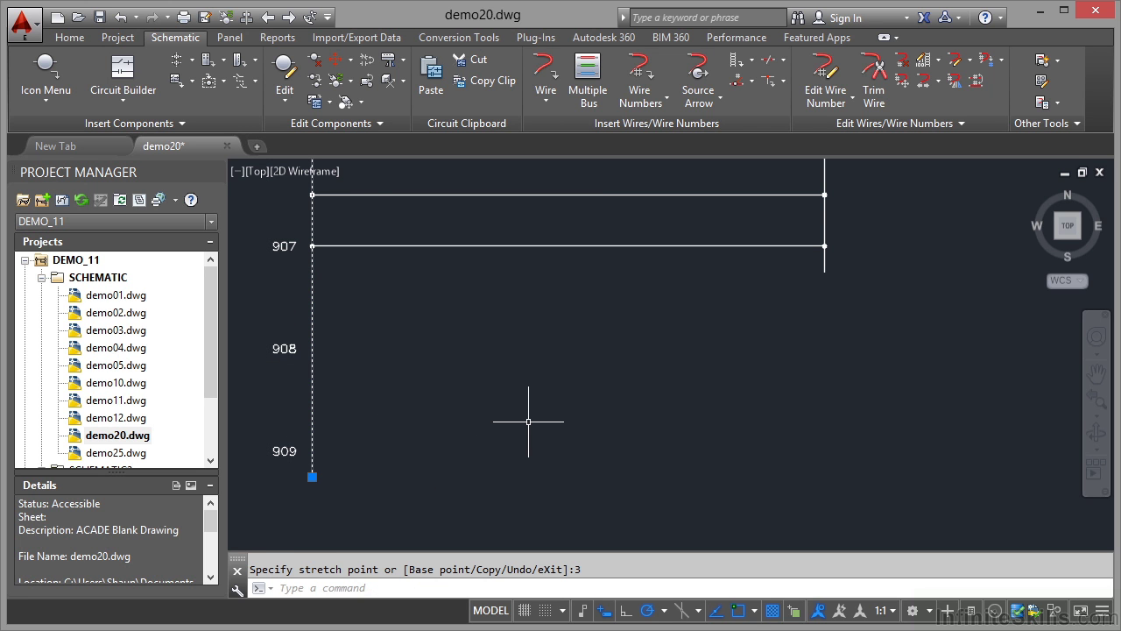
key("Escape")
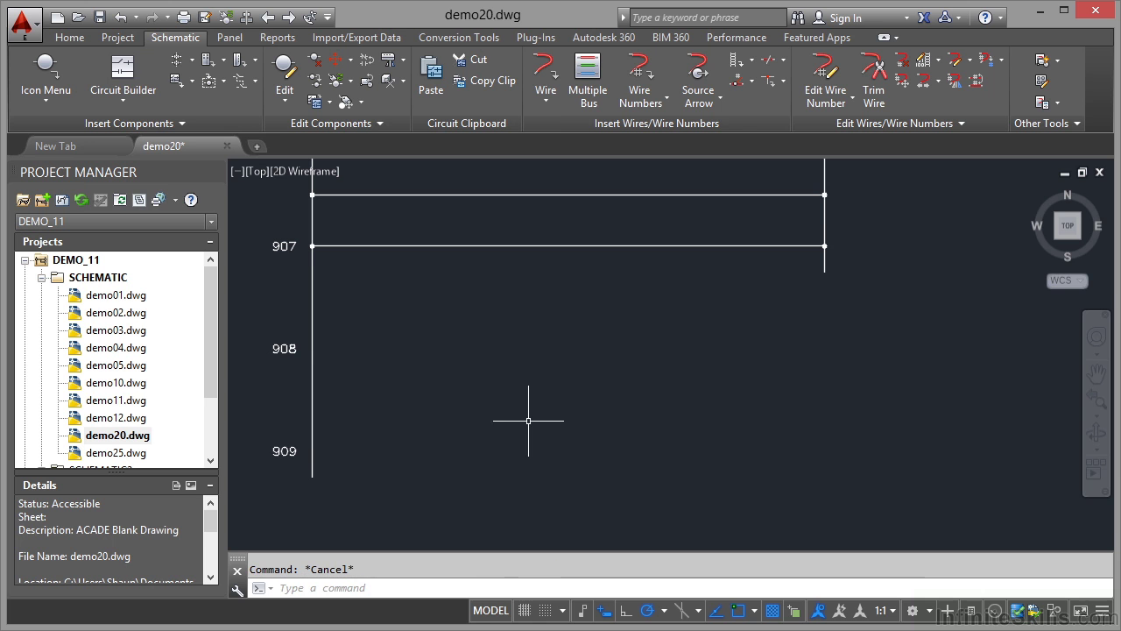
Stretch the right ladder rail's bottom end down by 3 units to match
left_click(825, 267)
left_click(824, 272)
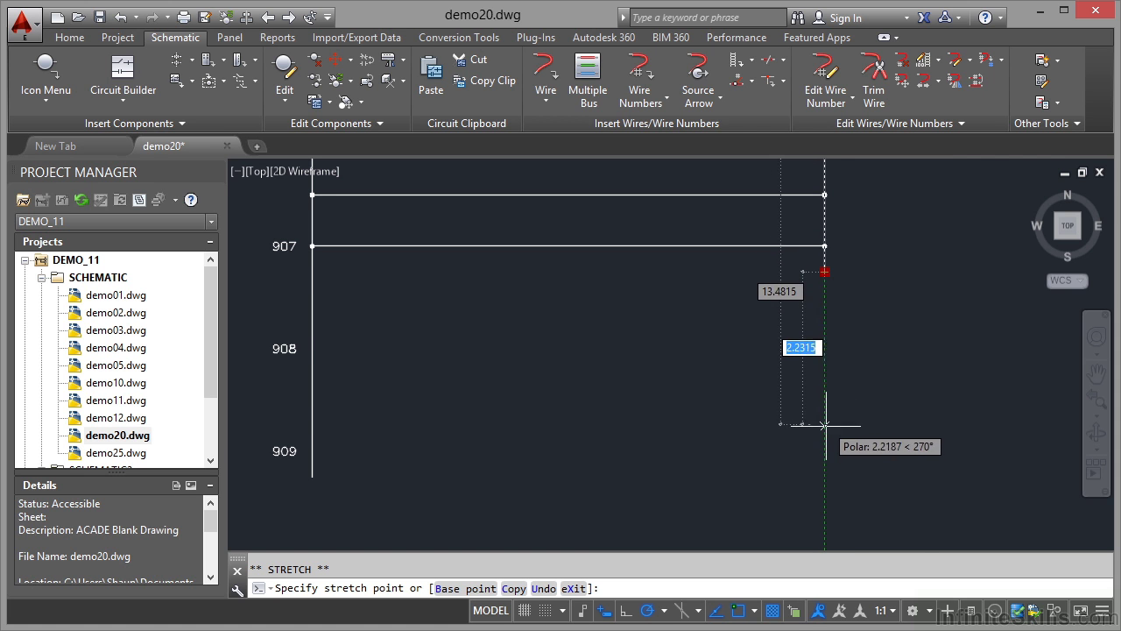
type("3")
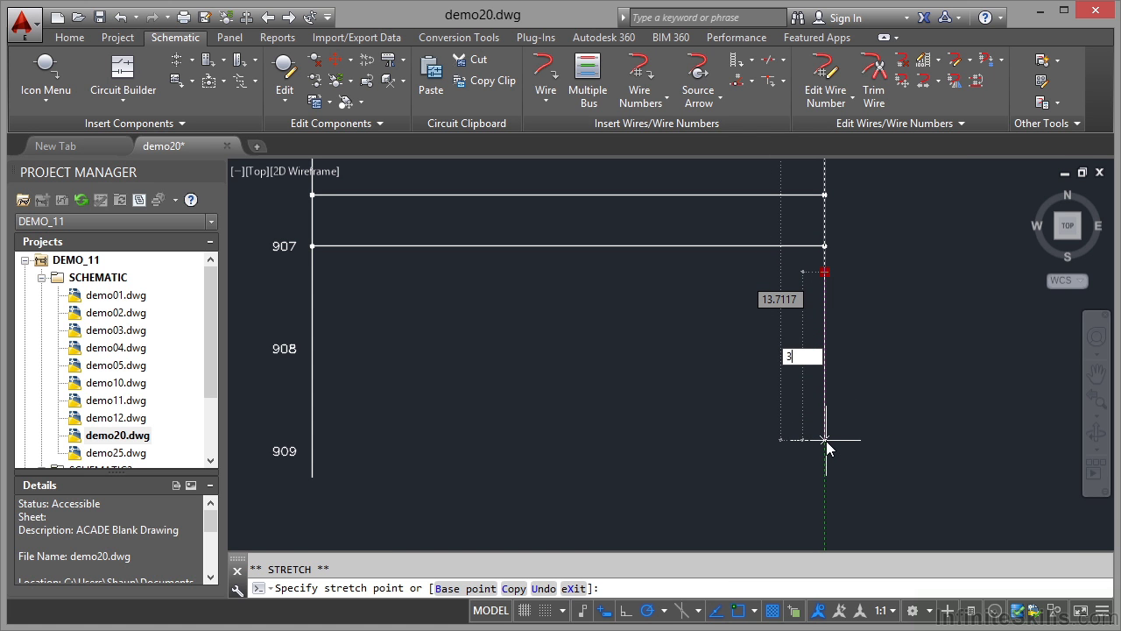
key("Return")
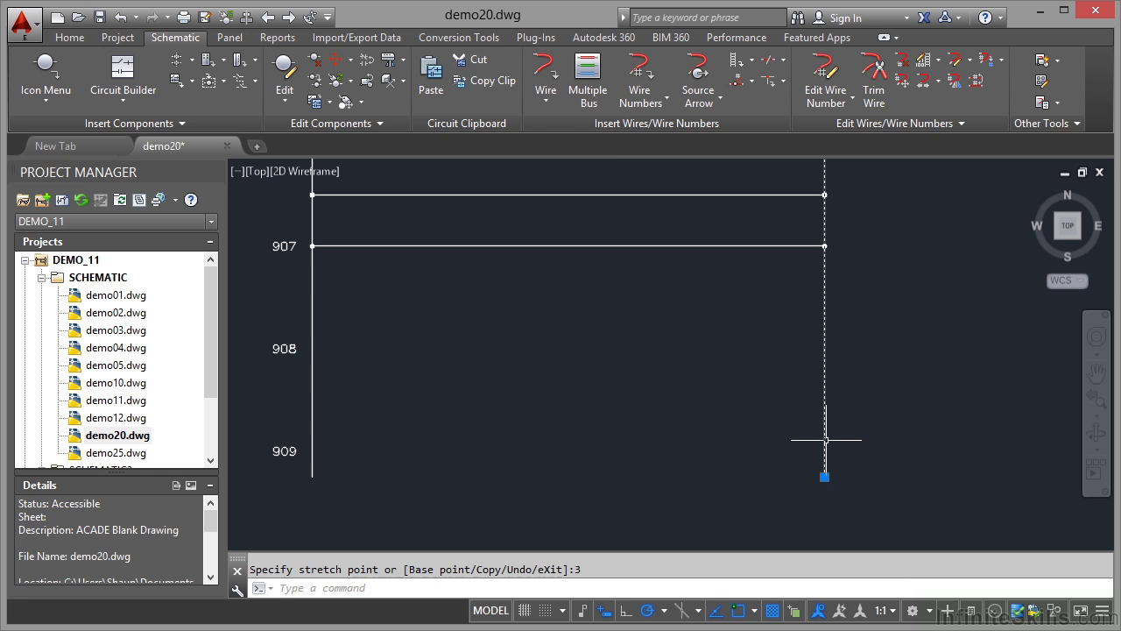
key("Escape")
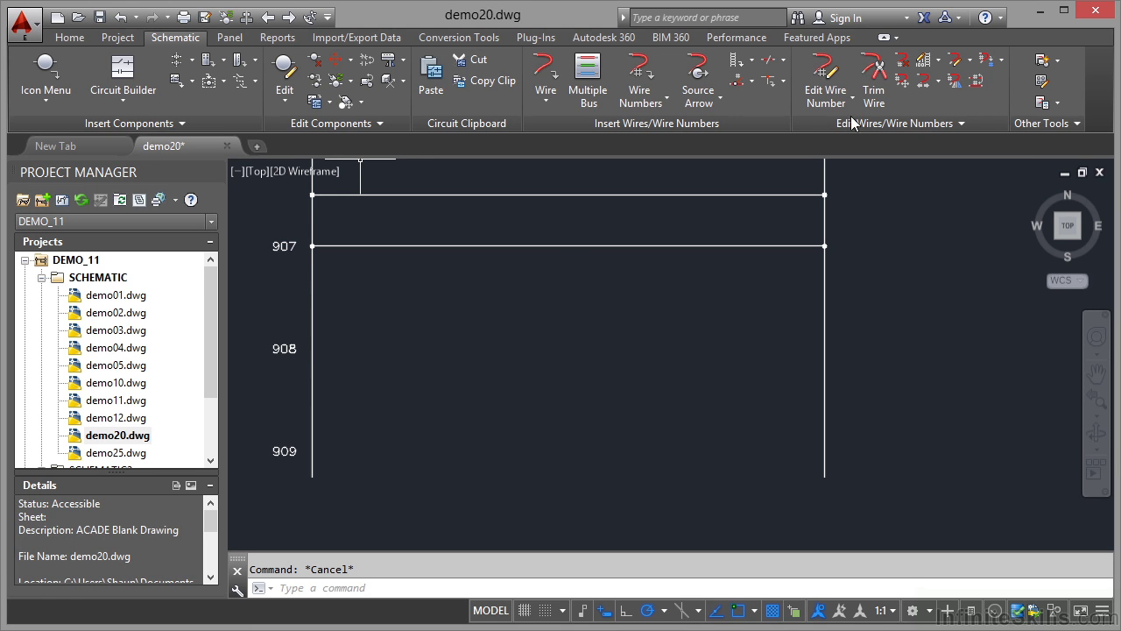
Launch Add Rung from the ladder tools dropdown in the Edit Wires/Wire Numbers panel
left_click(938, 61)
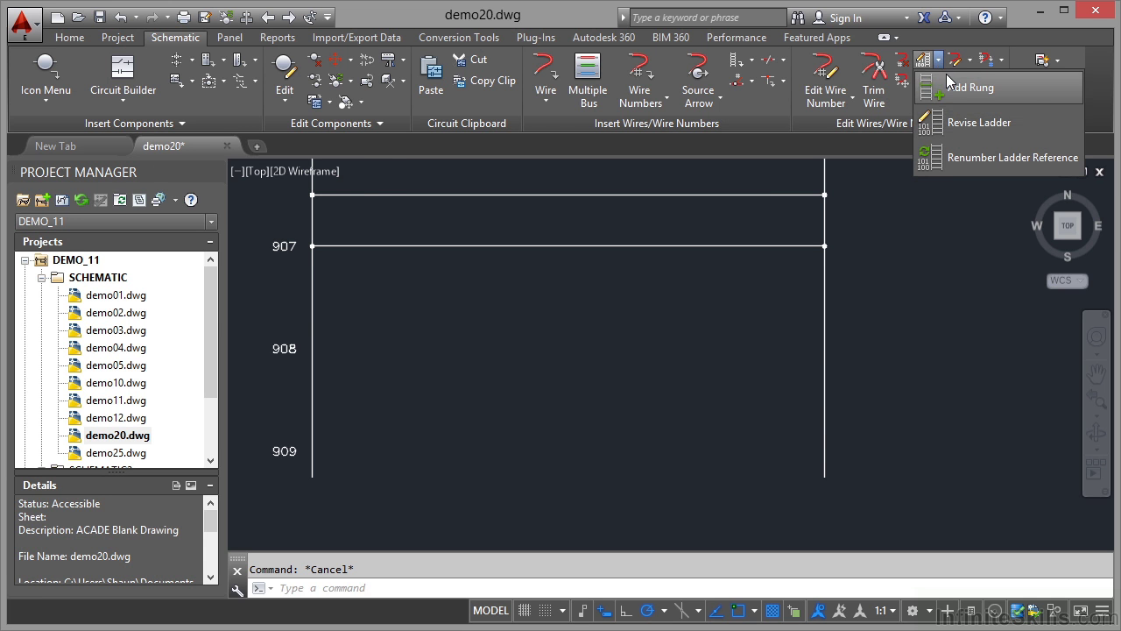
left_click(968, 87)
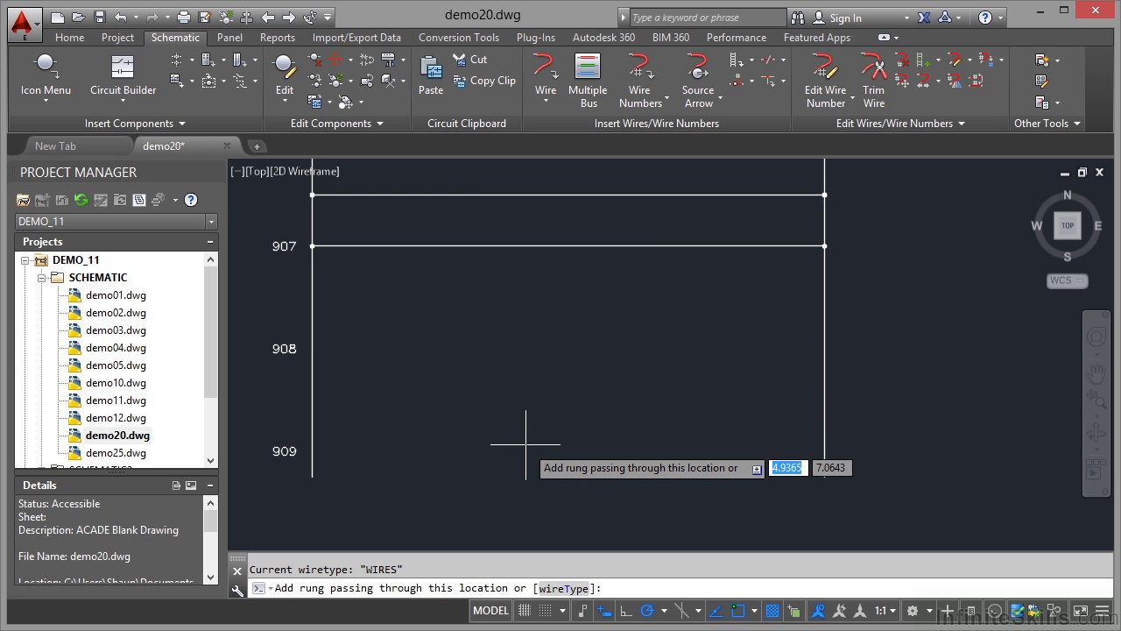
Turn off Endpoint object snap, then insert rungs at lines 908 and 909
left_click(754, 611)
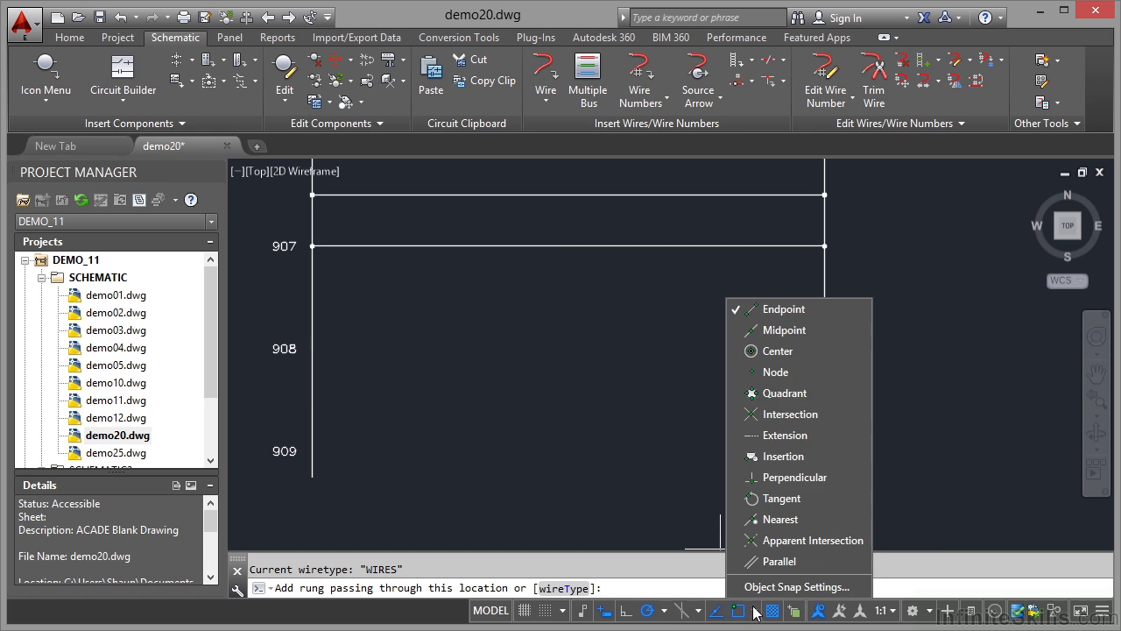
left_click(780, 315)
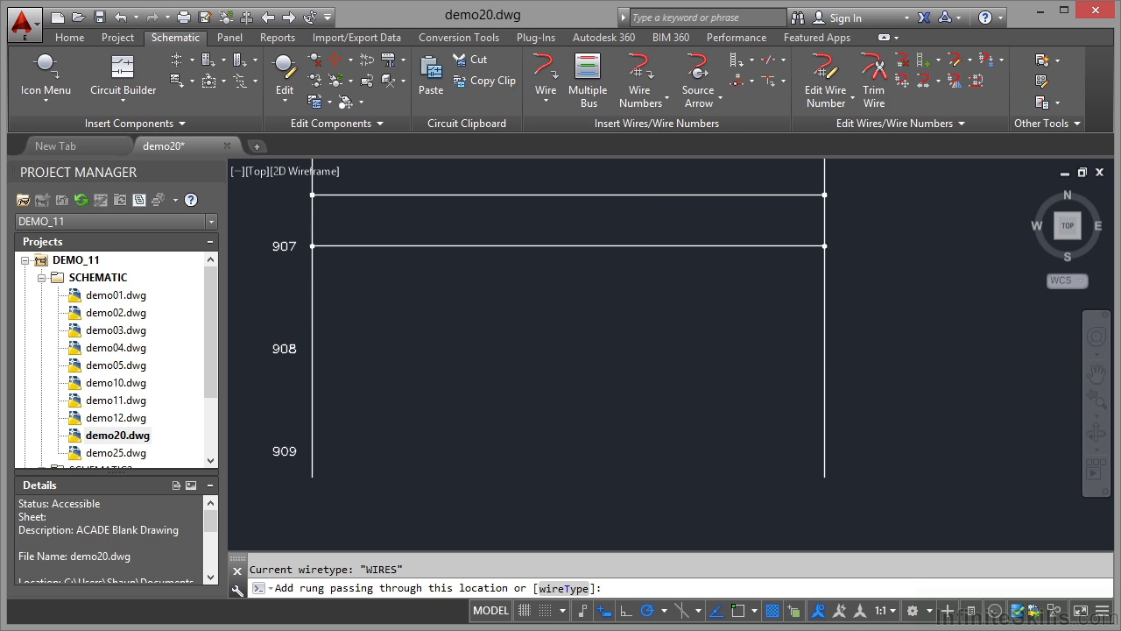
left_click(326, 362)
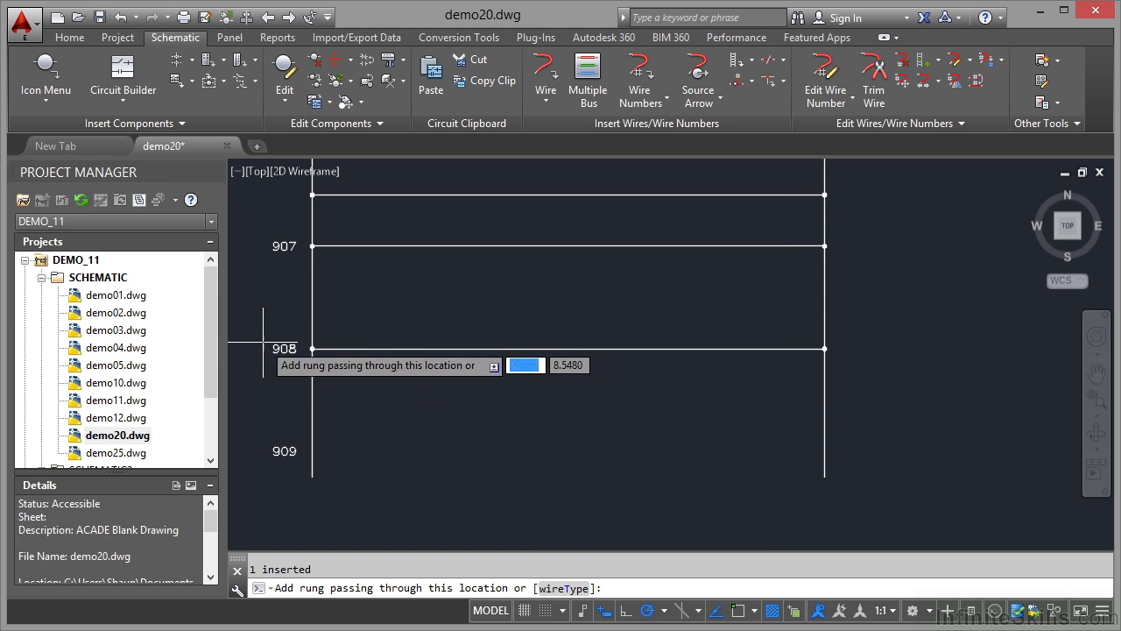
left_click(312, 451)
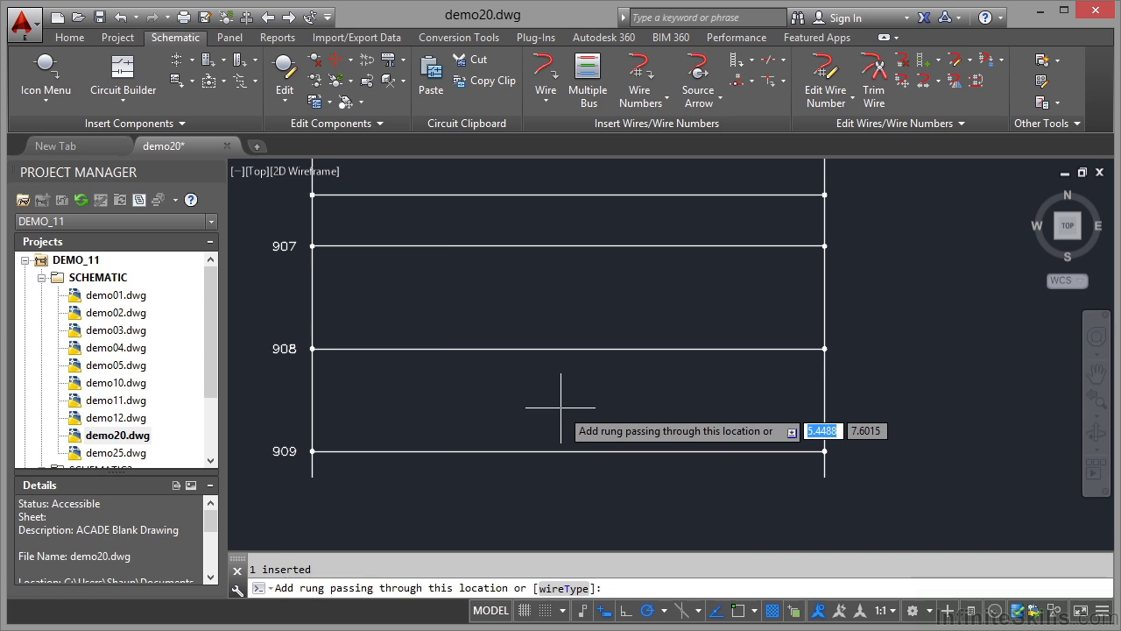
End Add Rung and erase the unnumbered rung between references 900 and 901
key("Escape")
scroll(536, 311, "down", 2)
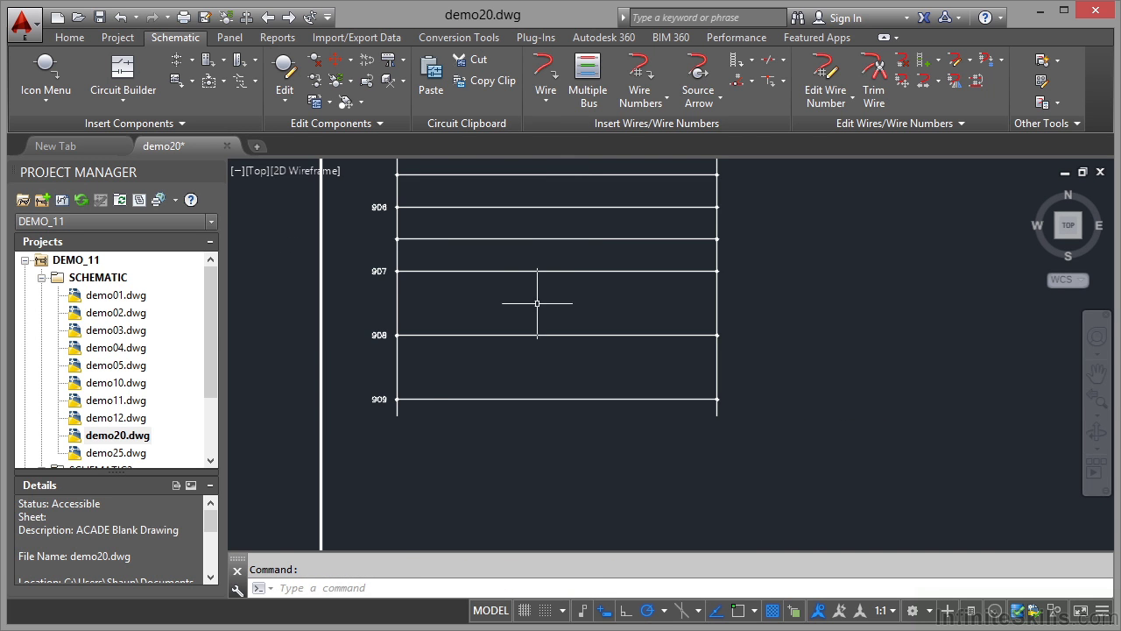
scroll(543, 263, "down", 2)
middle_click_drag(545, 245, 542, 450)
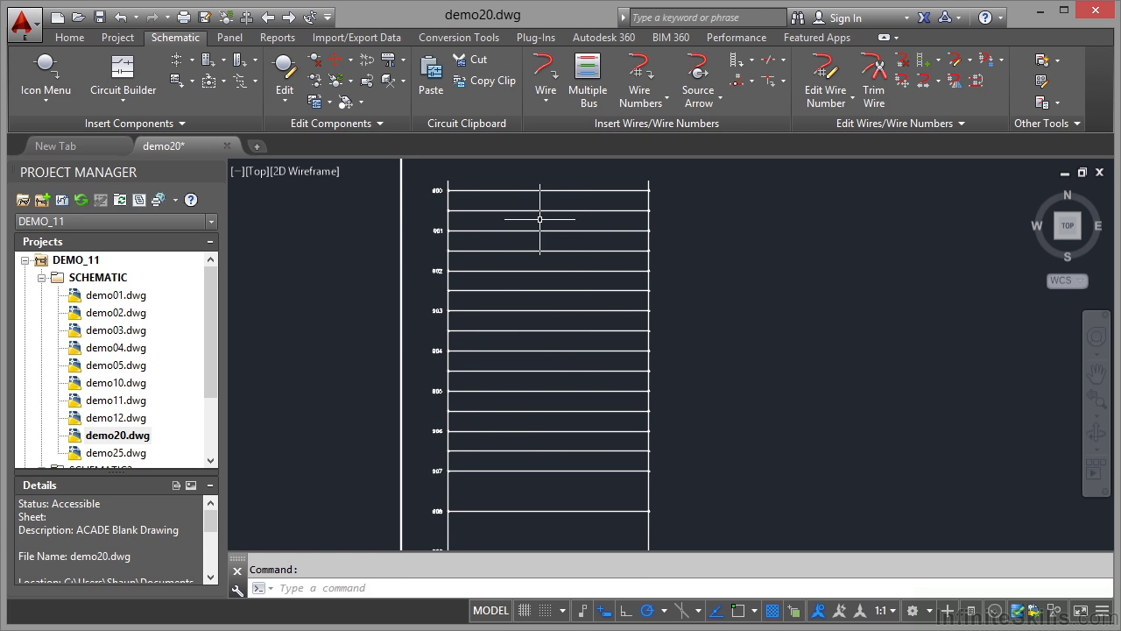
scroll(537, 218, "up", 5)
mouse_move(536, 220)
middle_mouse_down()
mouse_move(569, 333)
mouse_move(681, 368)
mouse_move(701, 360)
mouse_move(675, 360)
middle_mouse_up()
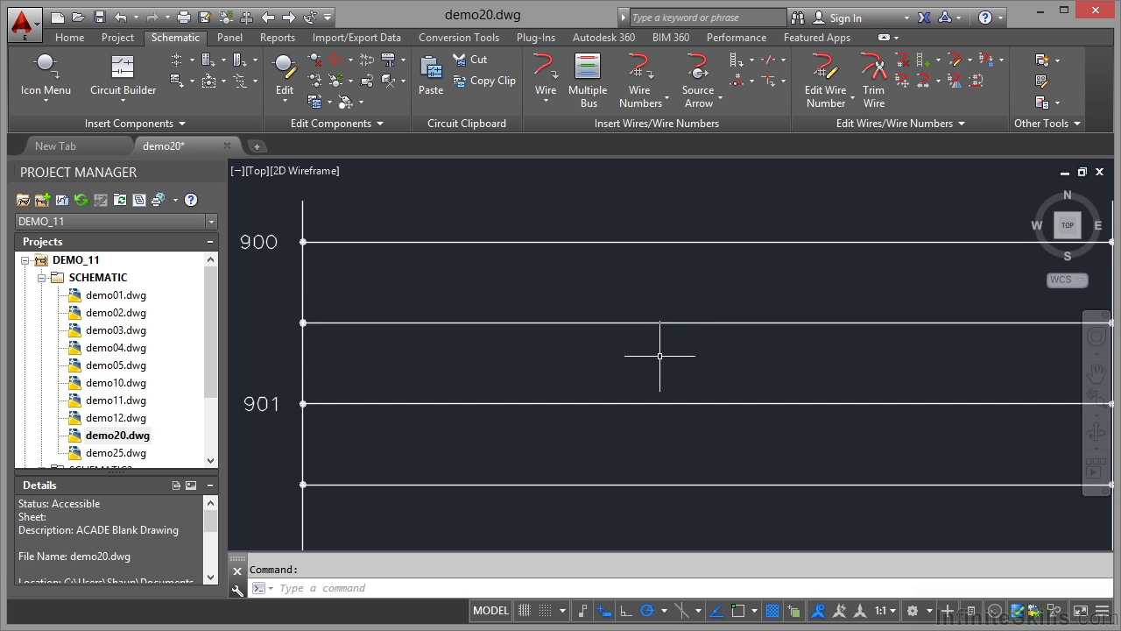
left_click(624, 323)
key("Delete")
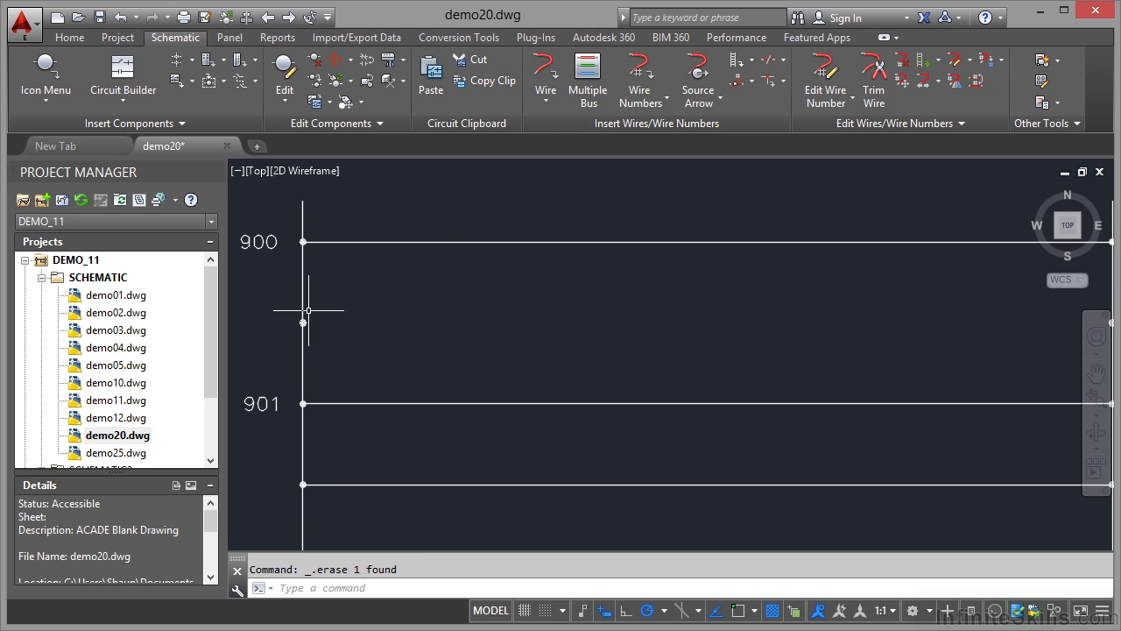
Erase the leftover junction dot on the right rail, then zoom to the full sheet
key("Return")
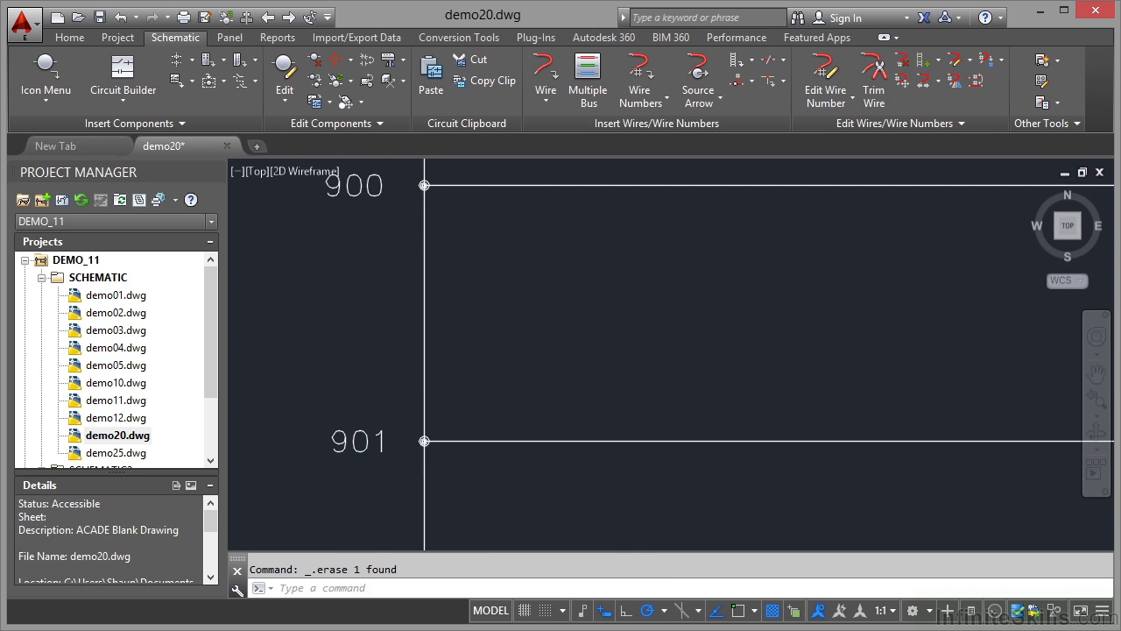
scroll(675, 313, "down", 4)
middle_click_drag(716, 311, 479, 306)
scroll(796, 314, "up", 2)
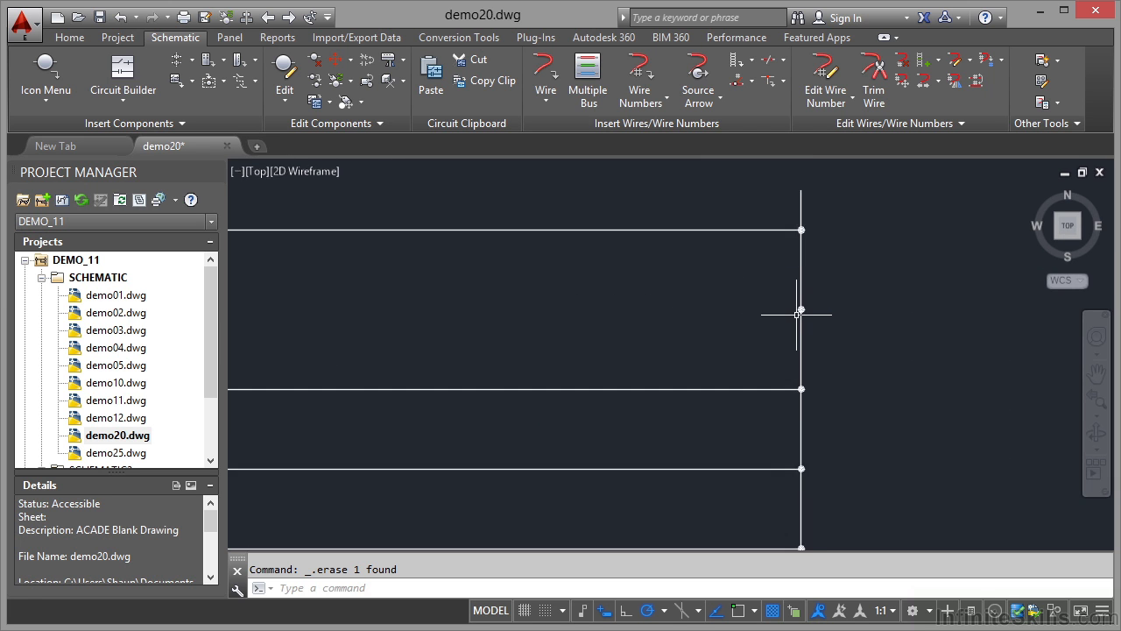
scroll(796, 314, "up", 3)
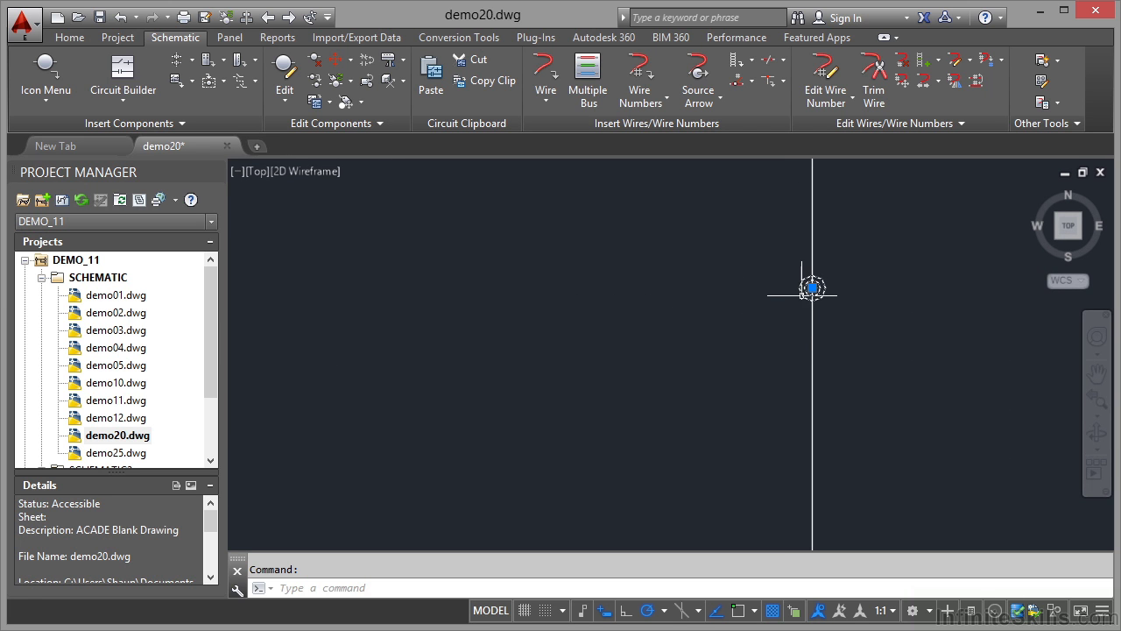
key("Delete")
scroll(614, 298, "down", 5)
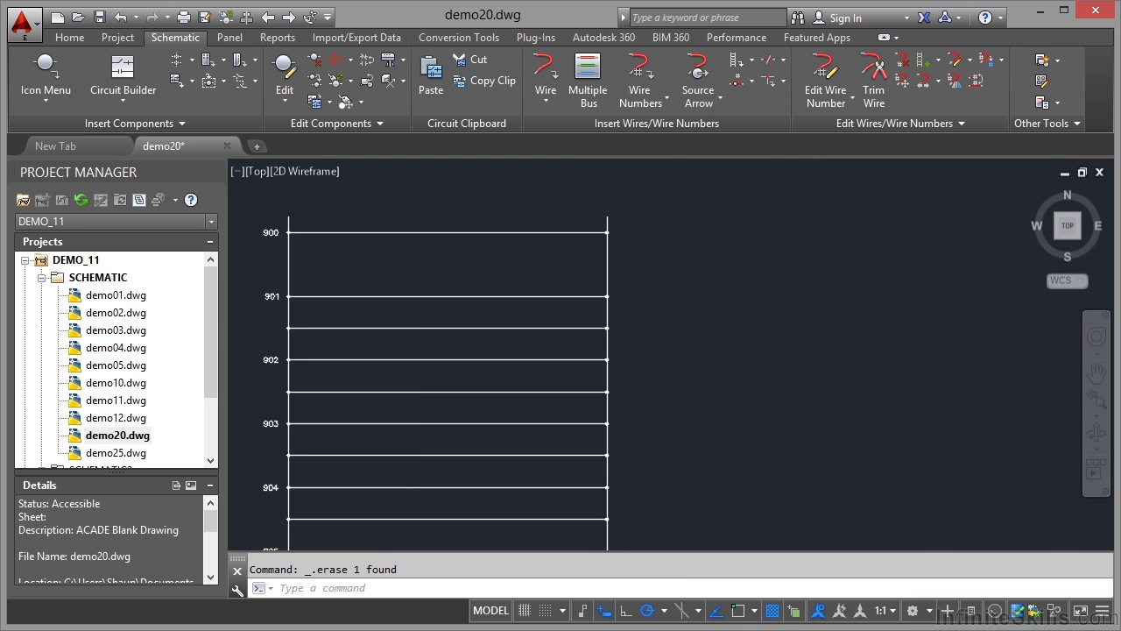
middle_click(693, 292)
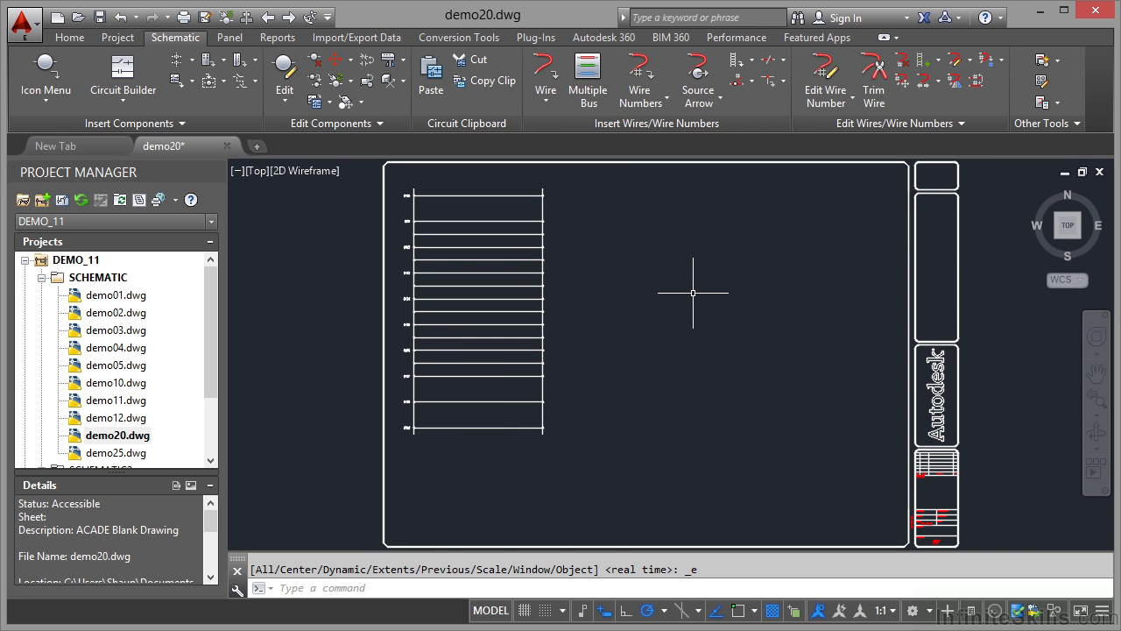